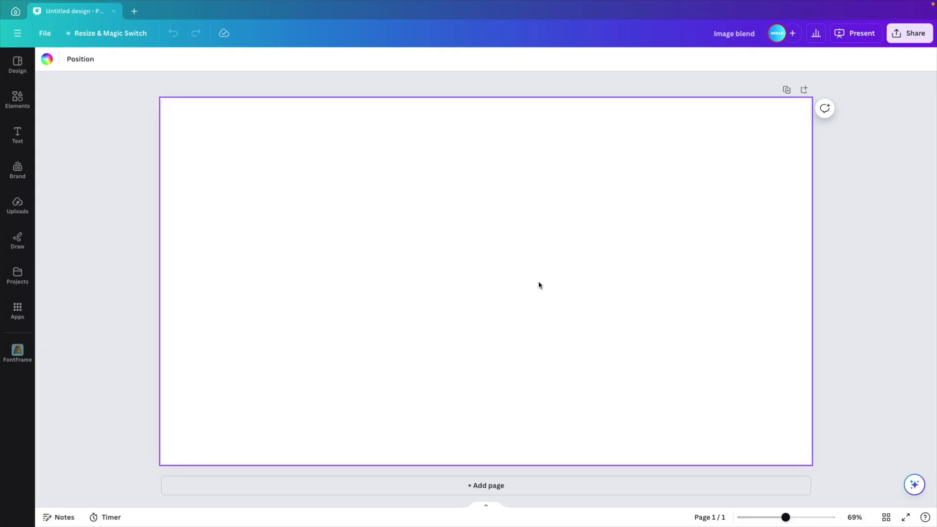
Search Elements for 'mountain sunset' and drag the orange mountain photo onto the page as the background.
click(17, 100)
click(113, 65)
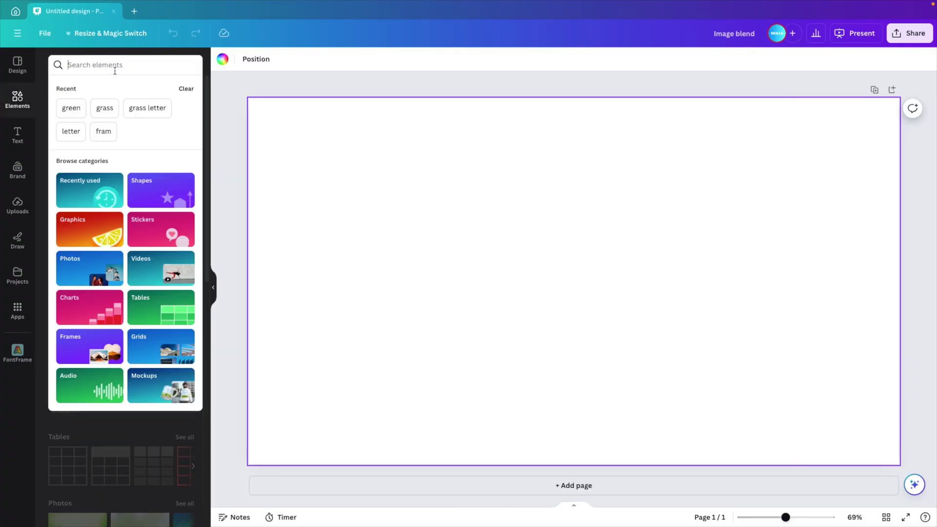
text(mountain sunt)
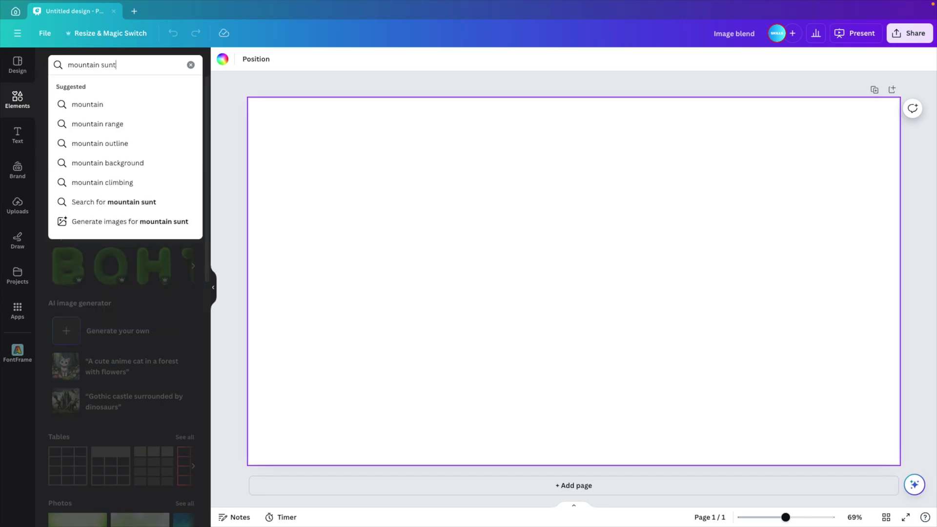
key(BackSpace)
text(set)
key(Return)
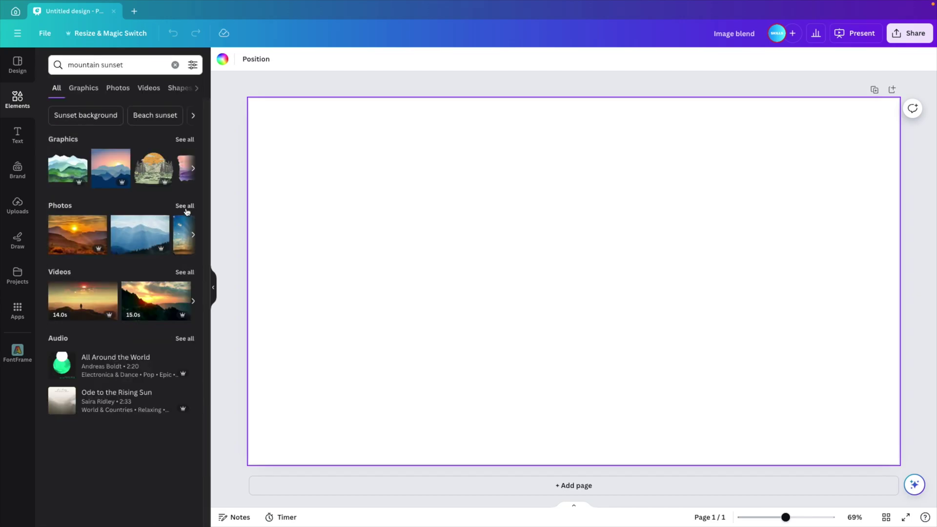
scroll(127, 271, down, 5)
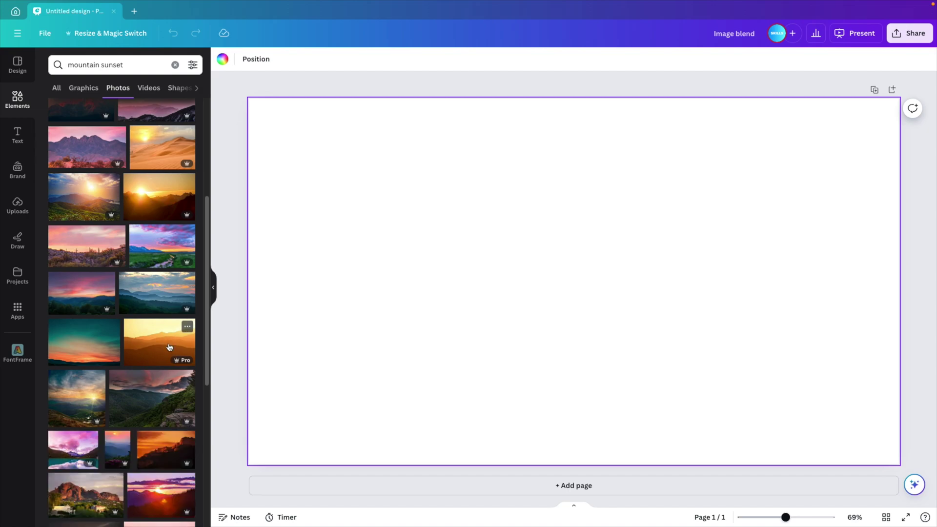
drag(149, 346, 268, 246)
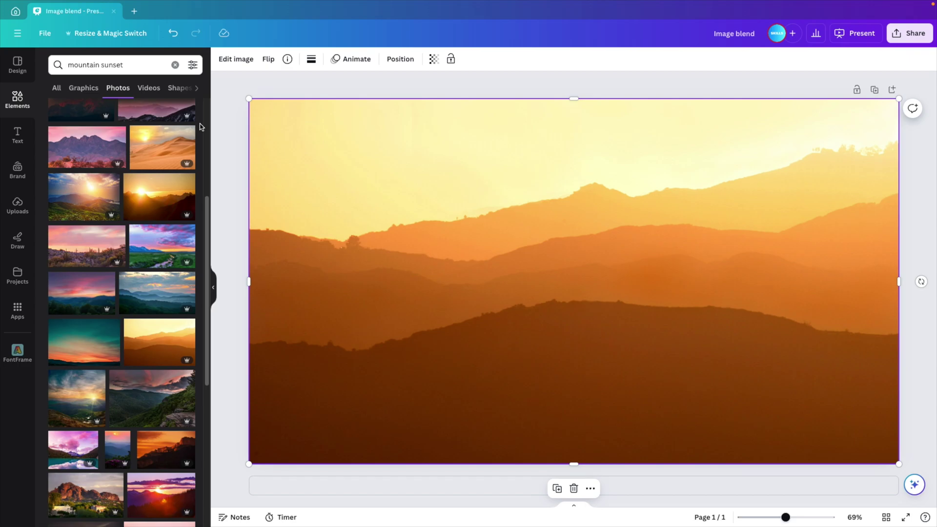
Search Elements for 'eagle' and add the flying eagle photo to the page.
click(71, 65)
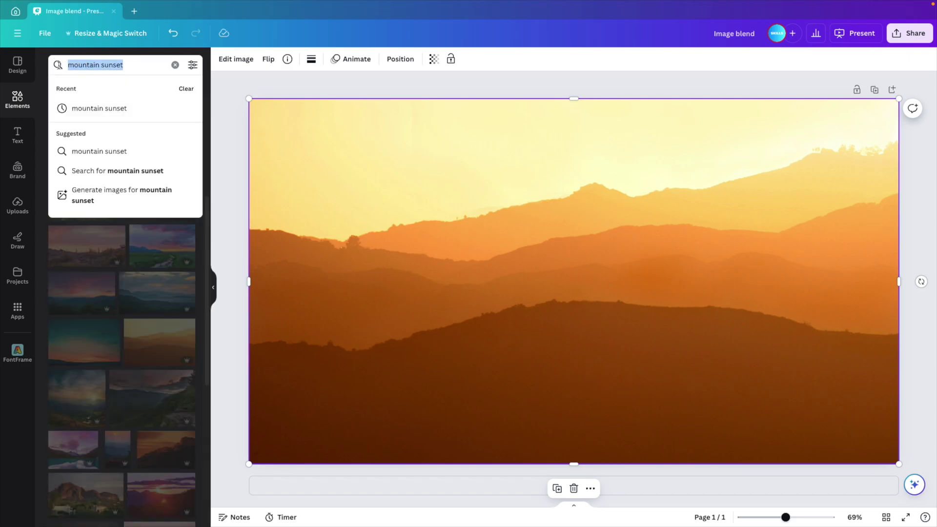
text(eagle)
key(Return)
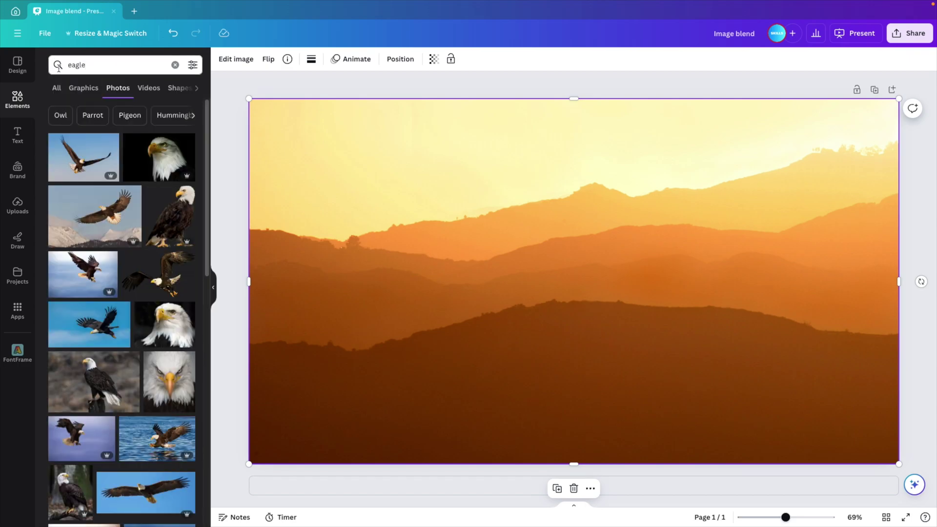
click(81, 284)
Crop the left and bottom edges off the eagle photo and position it near the centre.
drag(634, 271, 590, 264)
drag(310, 273, 417, 273)
drag(581, 422, 581, 336)
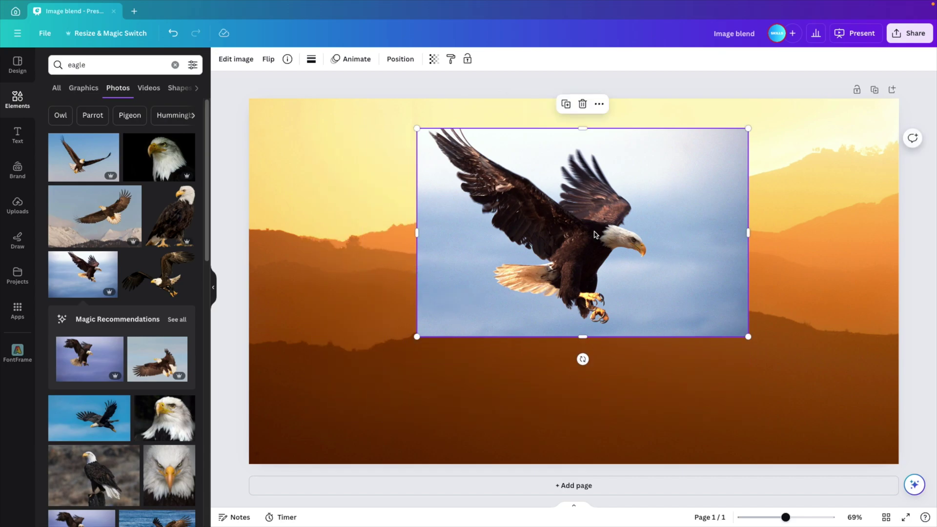
click(772, 266)
click(911, 261)
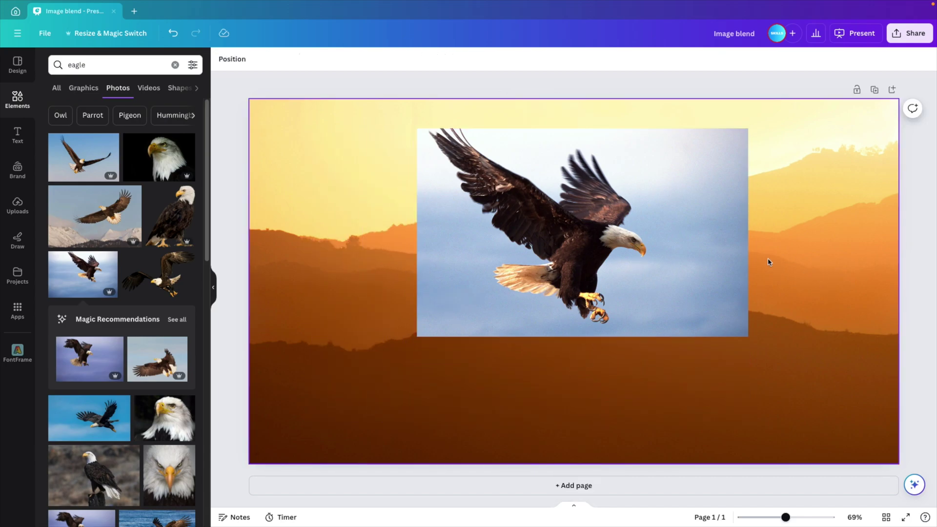
drag(595, 253, 564, 279)
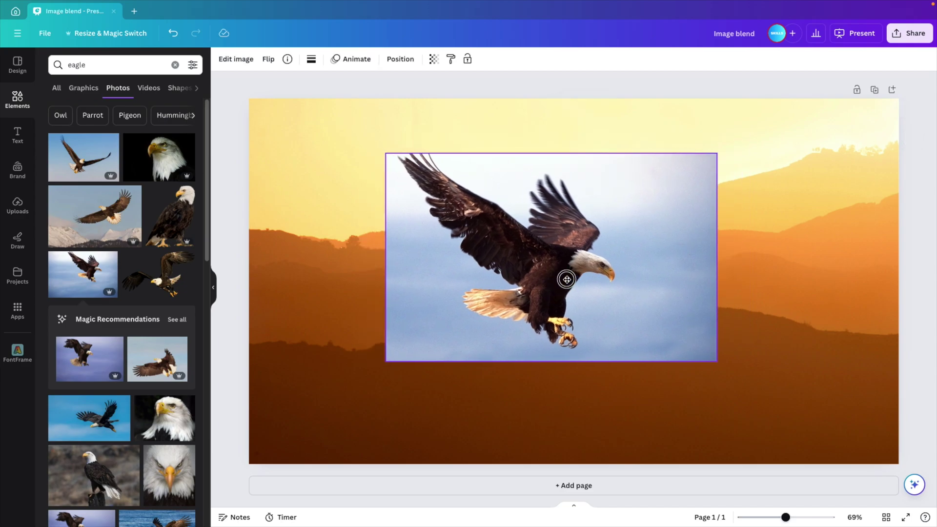
Remove the eagle photo's sky with BG Remover, then nudge the cutout right and enlarge it slightly.
click(225, 65)
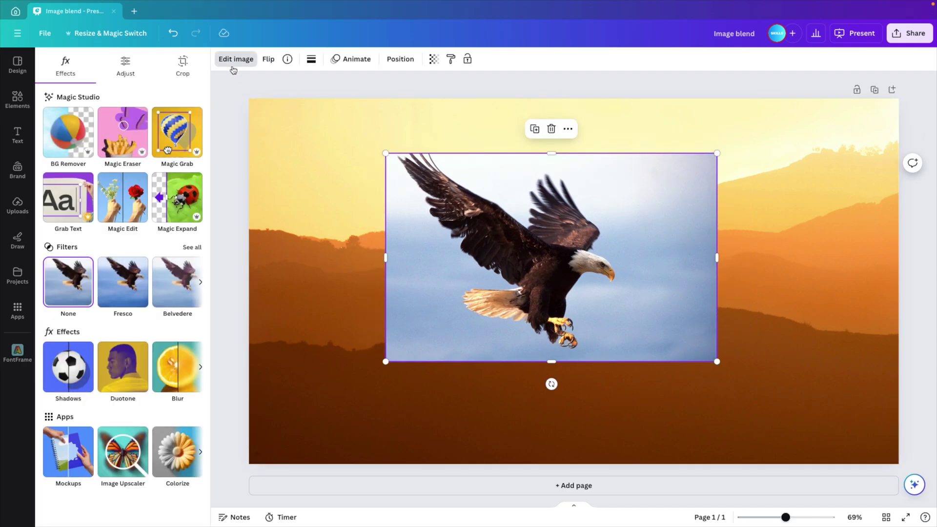
click(70, 143)
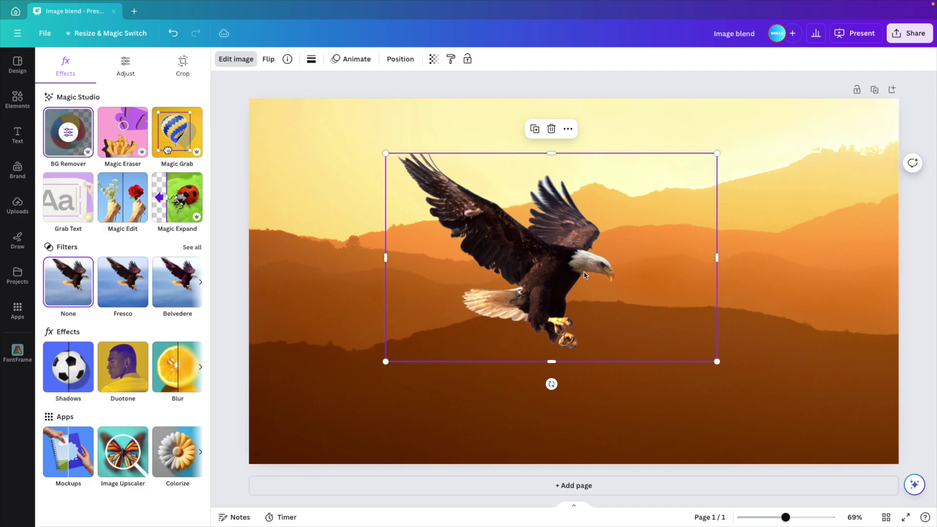
drag(582, 273, 604, 276)
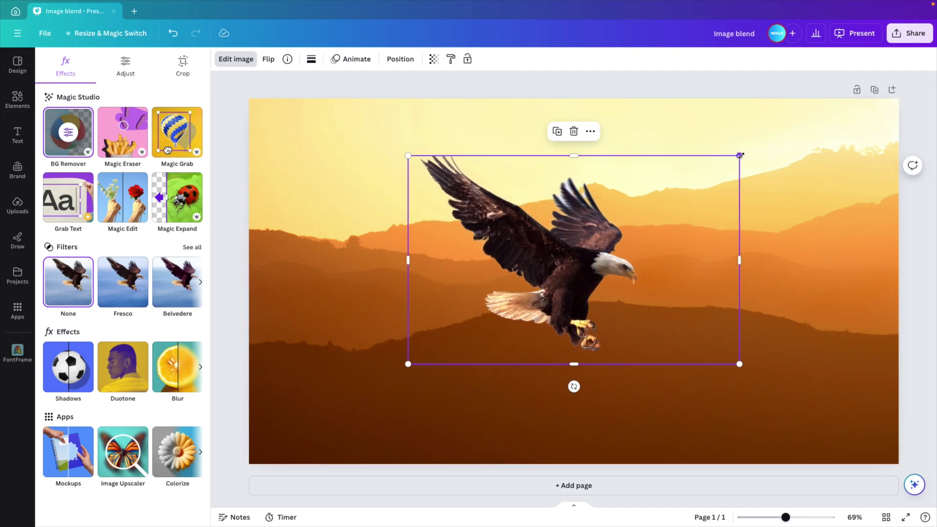
drag(739, 155, 761, 148)
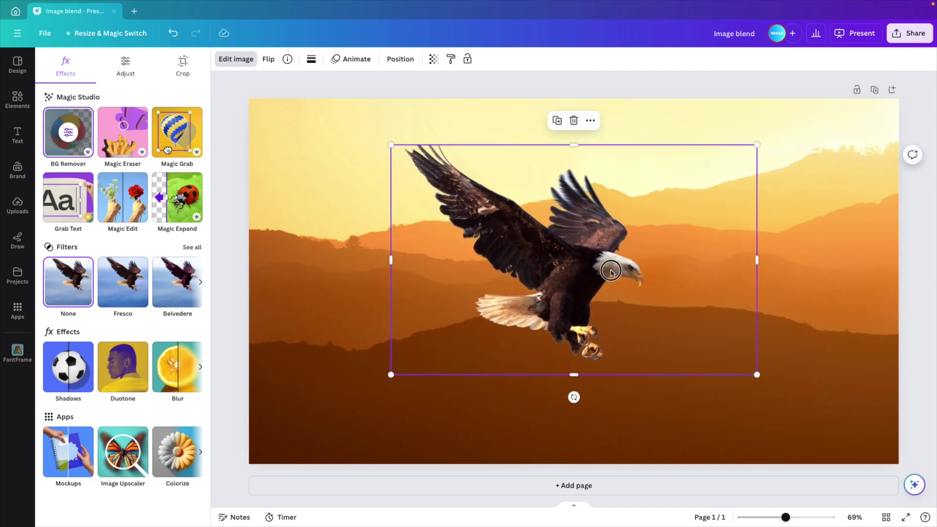
Adjust the eagle to Temperature 75, Tint -15, Contrast 22, Highlights 21 and Shadows -7, leaving Brightness at 0.
click(125, 69)
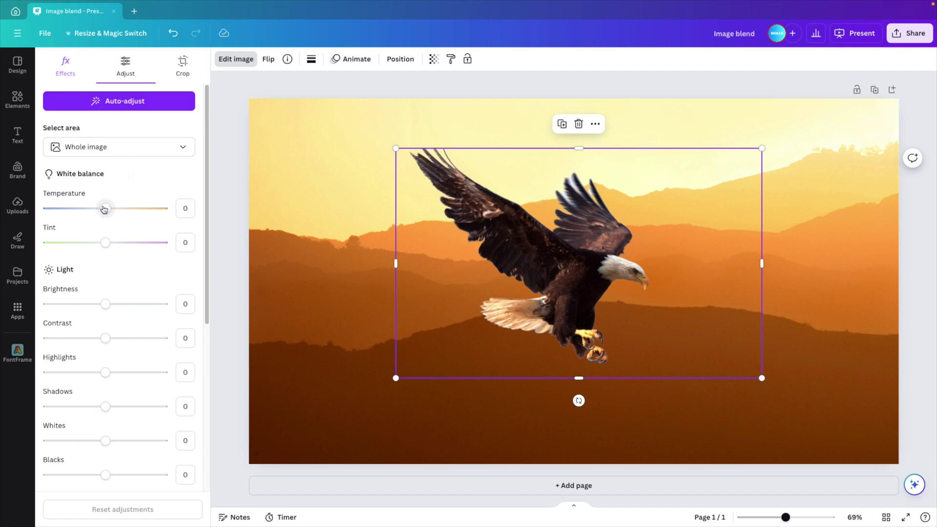
drag(104, 212, 149, 213)
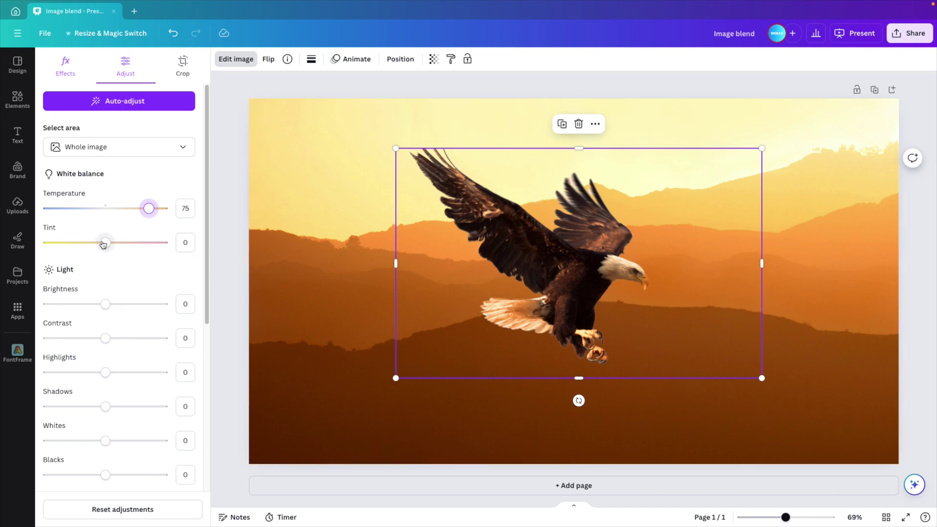
mouse_move(103, 244)
mouse_down()
mouse_move(90, 244)
mouse_move(119, 244)
mouse_move(97, 245)
mouse_up()
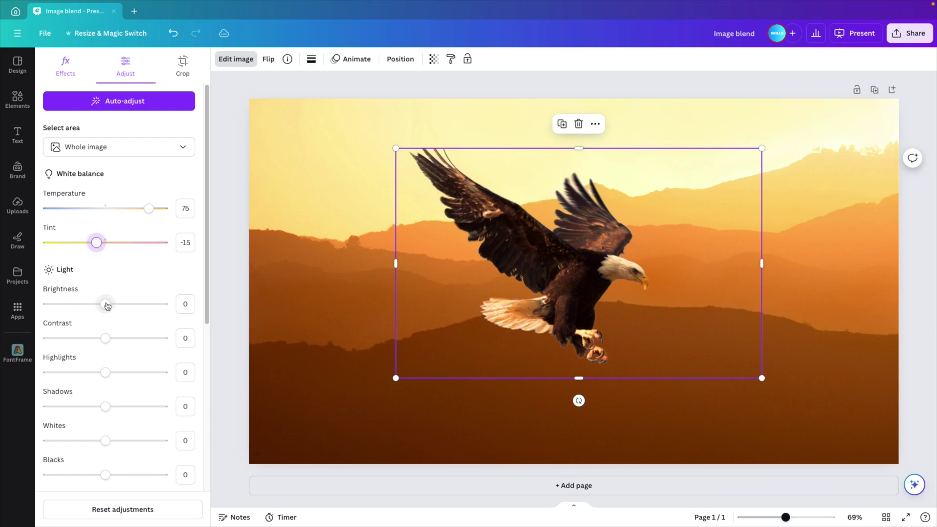
drag(107, 305, 105, 304)
mouse_move(108, 337)
mouse_down()
mouse_move(95, 337)
mouse_move(115, 338)
mouse_up()
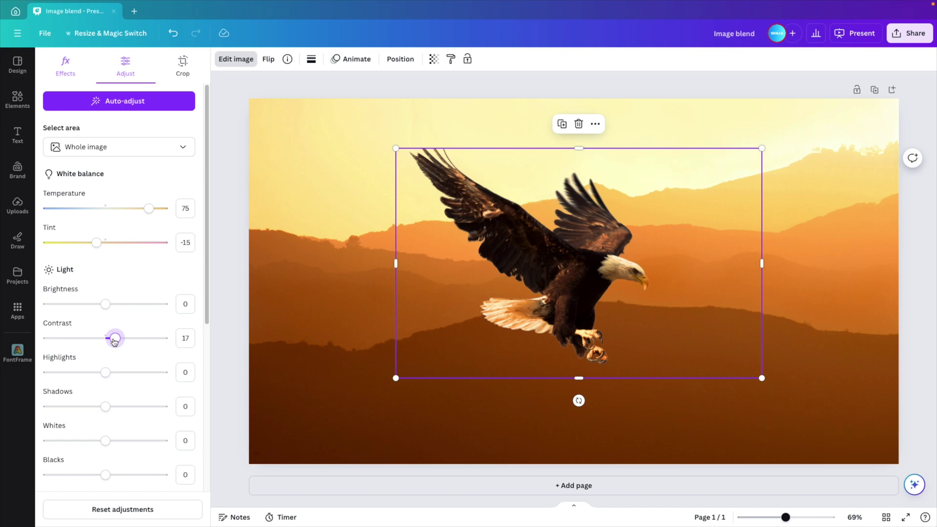
drag(116, 339, 118, 342)
mouse_move(106, 373)
mouse_down()
mouse_move(94, 372)
mouse_move(118, 373)
mouse_up()
drag(105, 406, 101, 411)
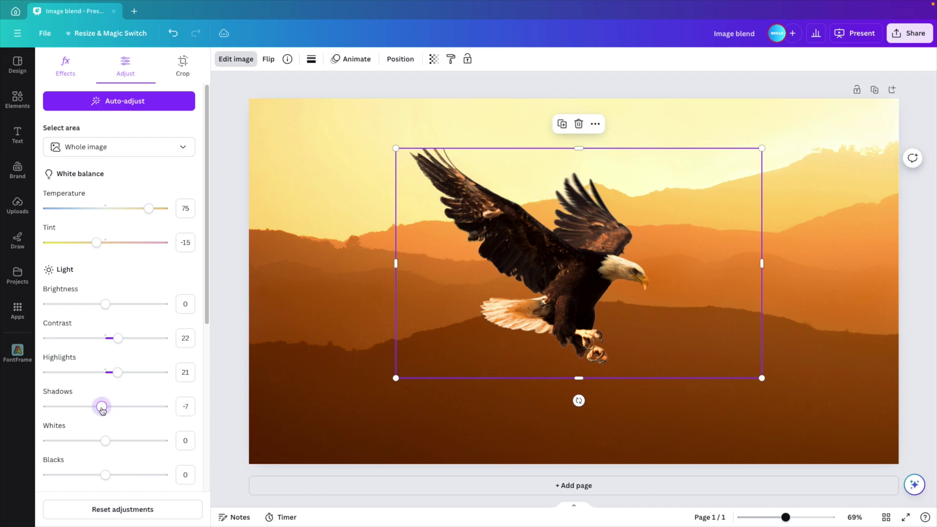
Set the eagle's Whites to -12, Blacks to -14, Vibrance to 31 and Saturation to 15.
scroll(131, 387, down, 1)
scroll(131, 387, down, 3)
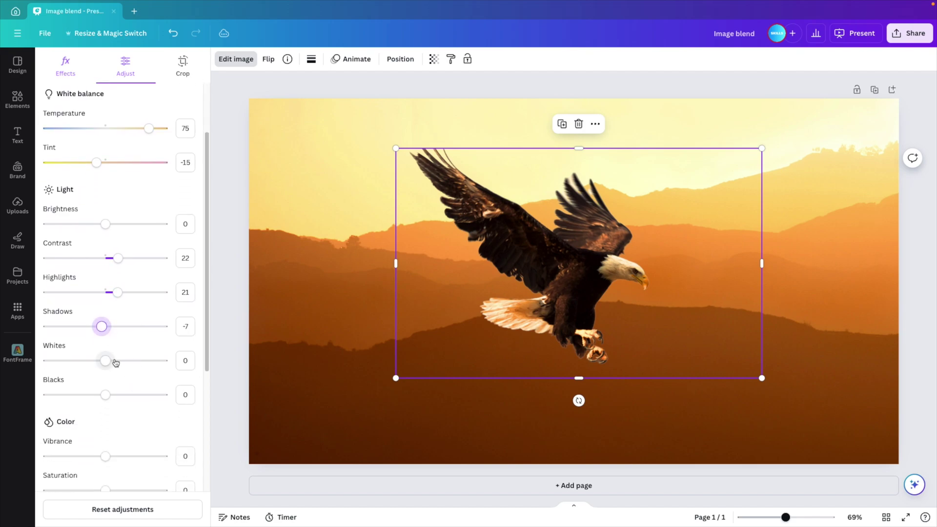
drag(110, 361, 124, 398)
scroll(145, 383, down, 2)
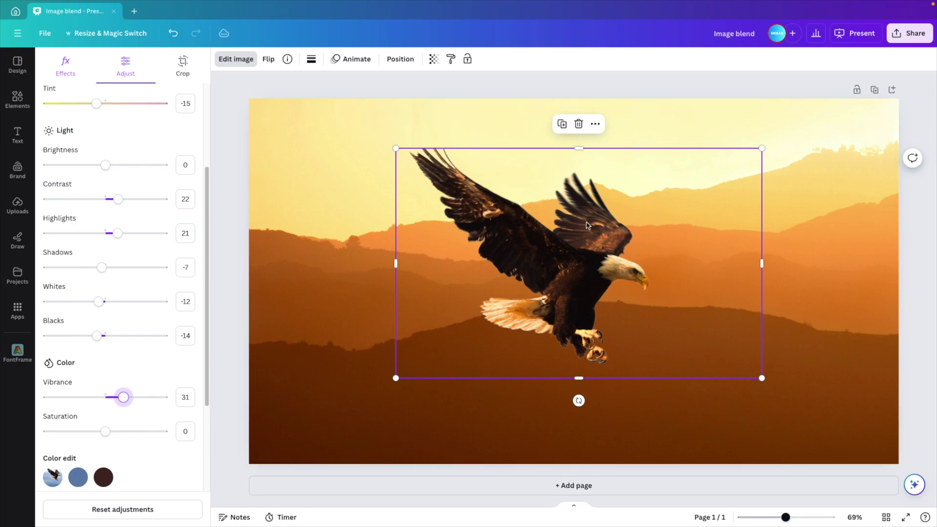
scroll(169, 366, down, 1)
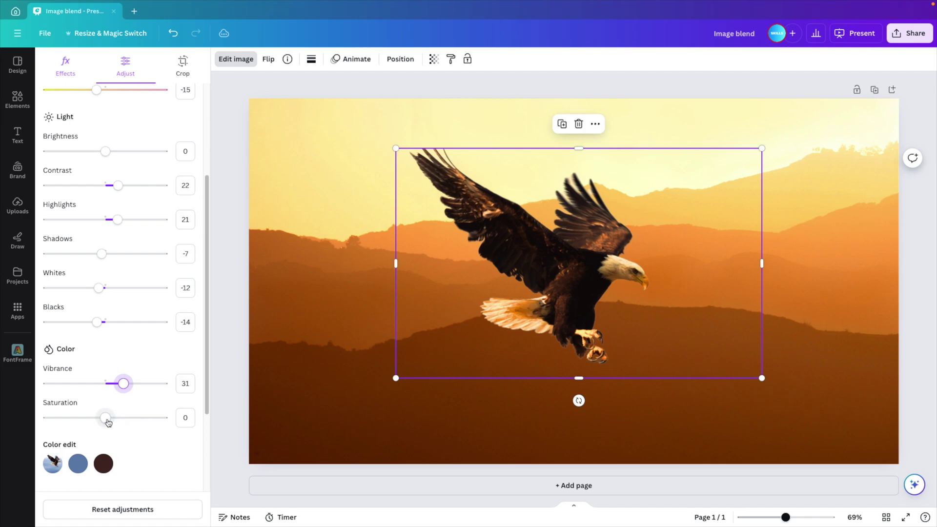
mouse_move(107, 422)
mouse_down()
mouse_move(147, 421)
mouse_move(115, 421)
mouse_up()
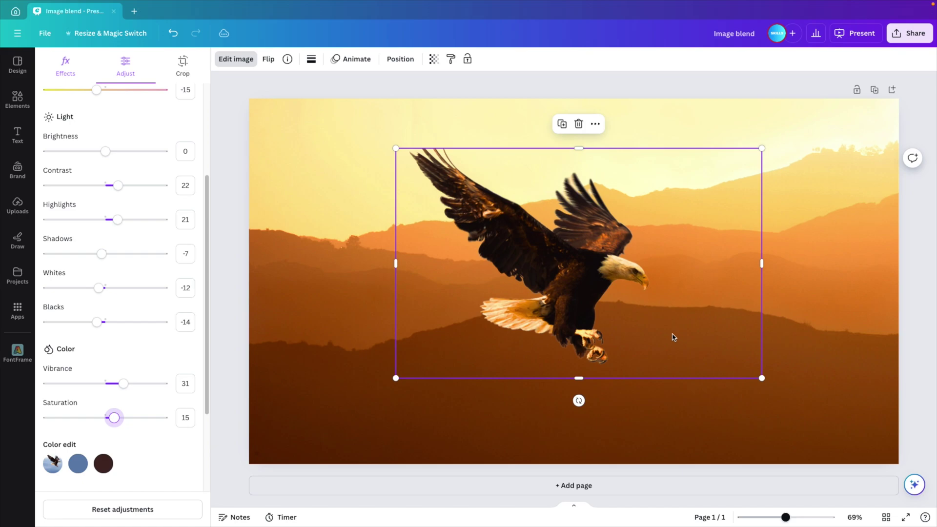
Try higher Sharpness and Clarity values on the eagle, returning Clarity to 0.
scroll(147, 345, down, 3)
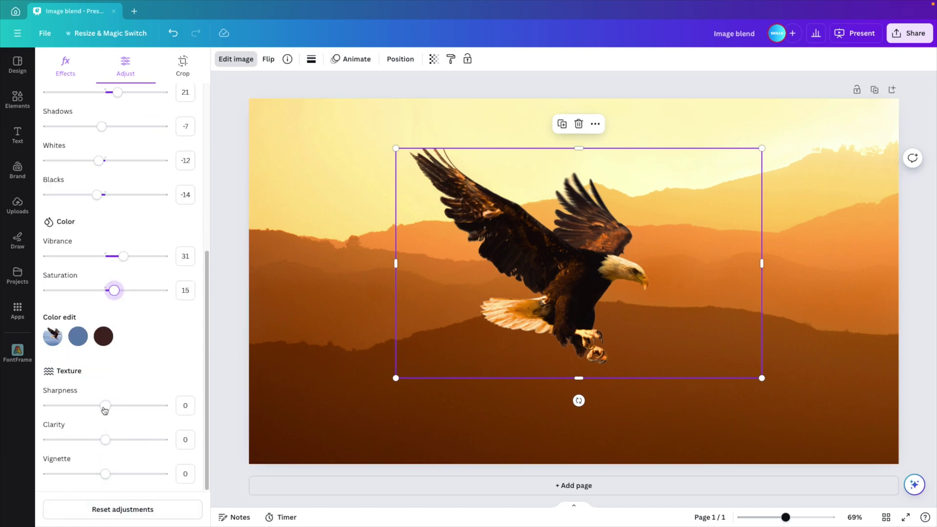
drag(105, 406, 212, 407)
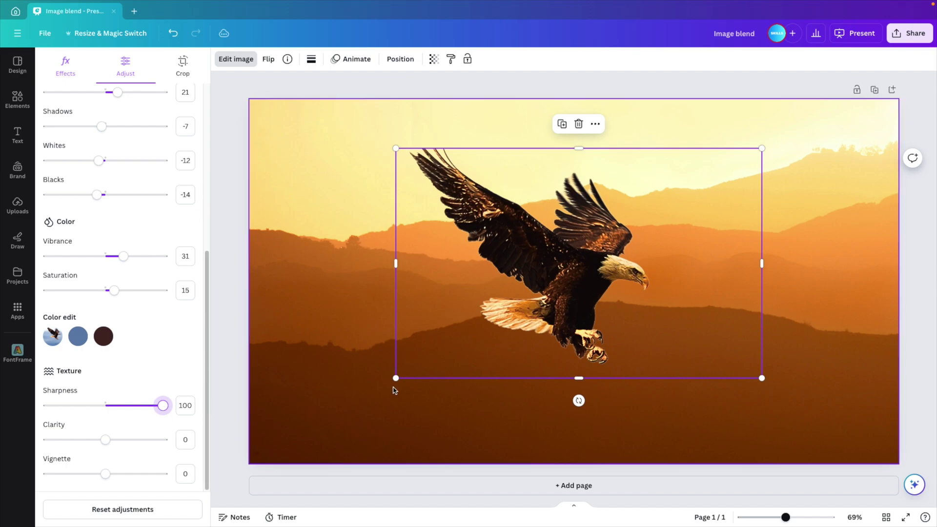
click(191, 408)
text(0)
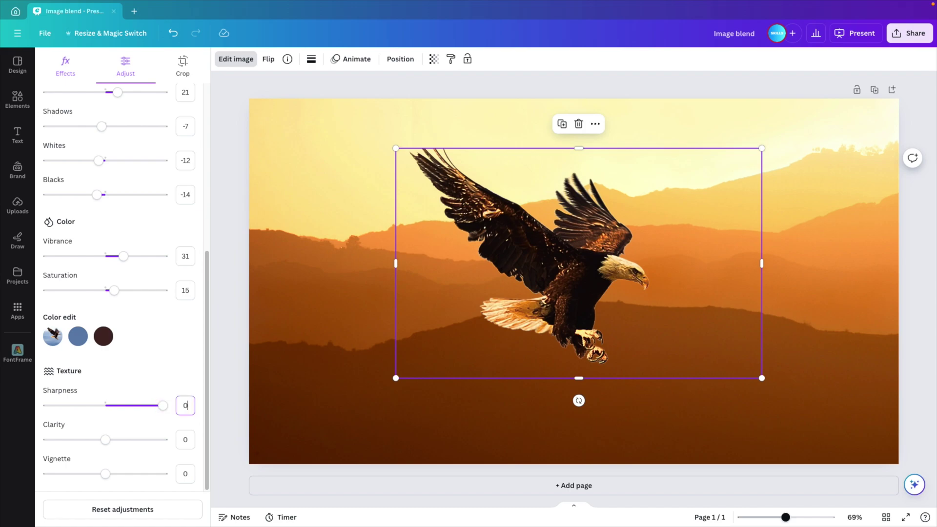
drag(104, 440, 174, 435)
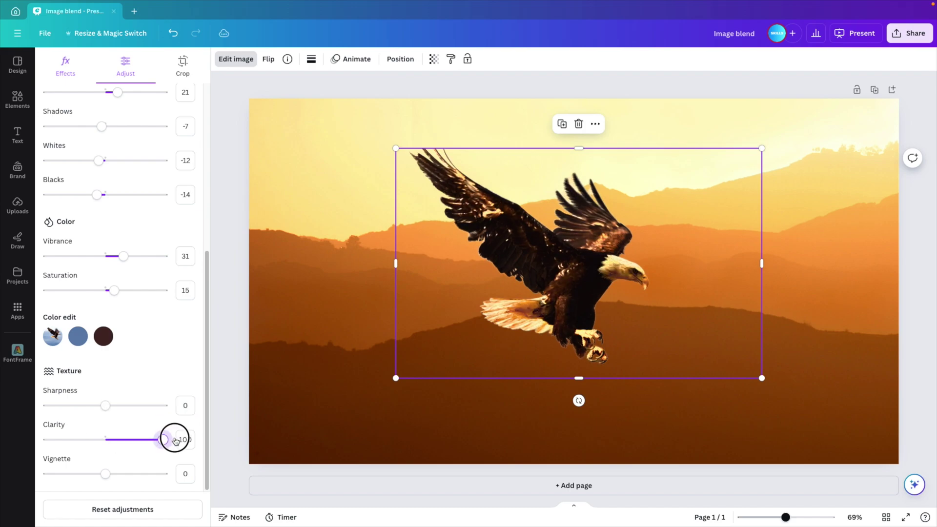
click(185, 406)
text(100)
click(185, 440)
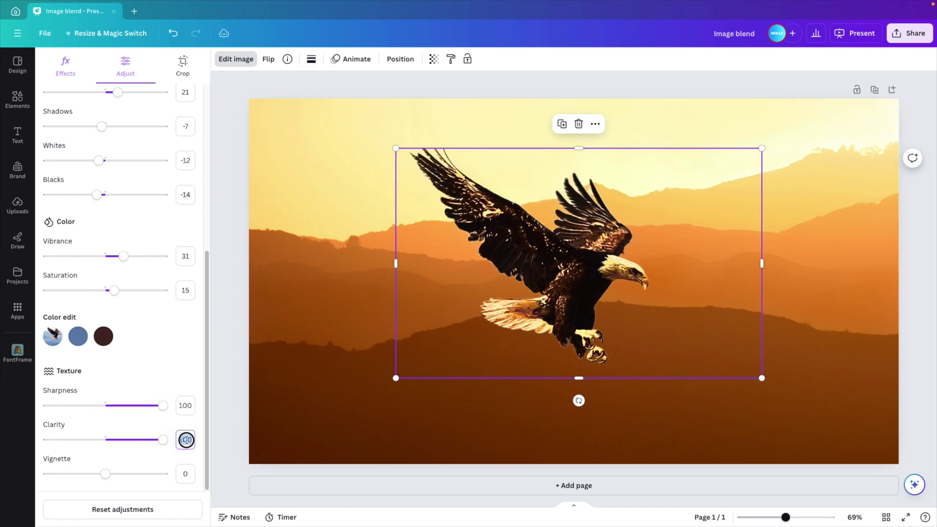
text(0)
Set the eagle's Sharpness back to 0 and its Vignette to -50.
click(182, 405)
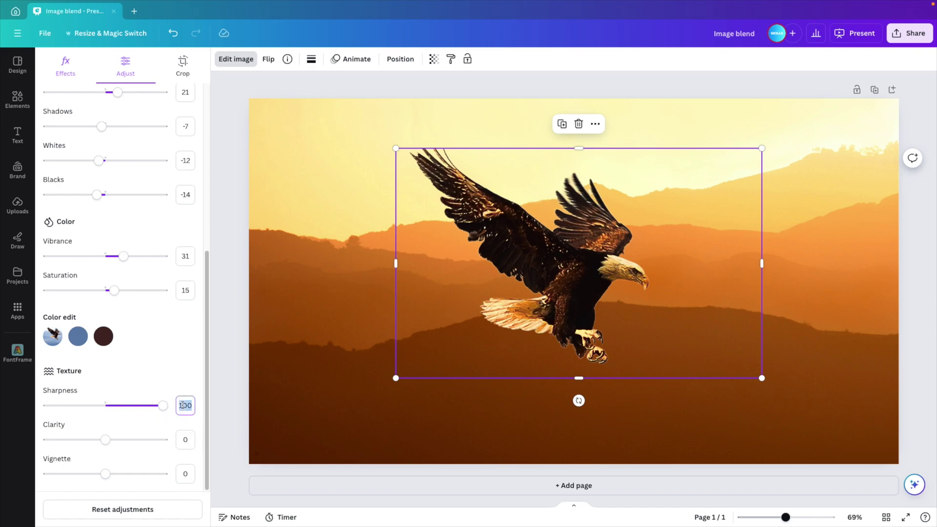
text(0)
key(Return)
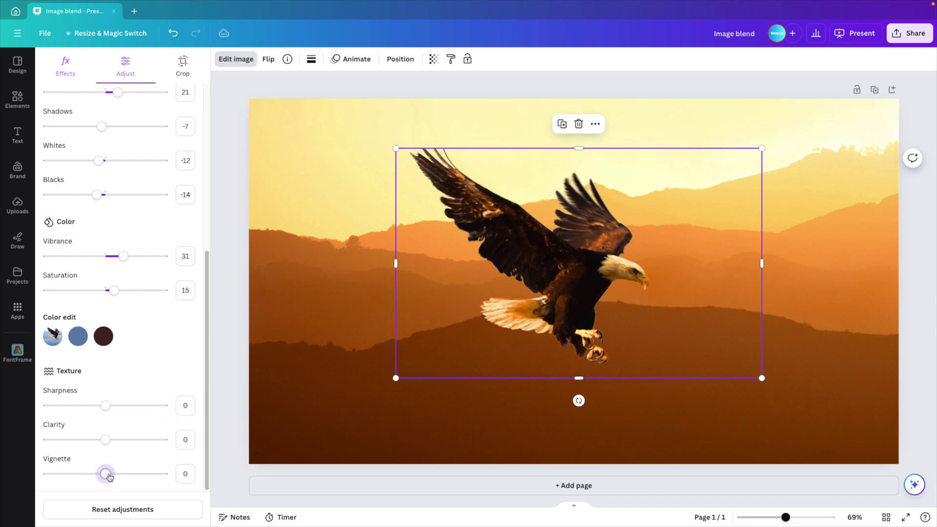
drag(109, 477, 76, 476)
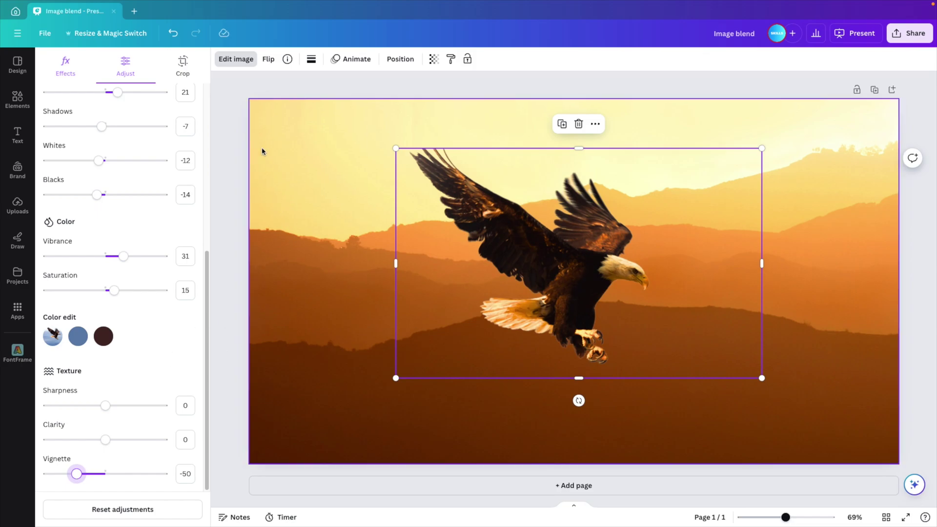
Apply the warm Latte filter to the eagle from the full filter list.
click(236, 59)
click(243, 62)
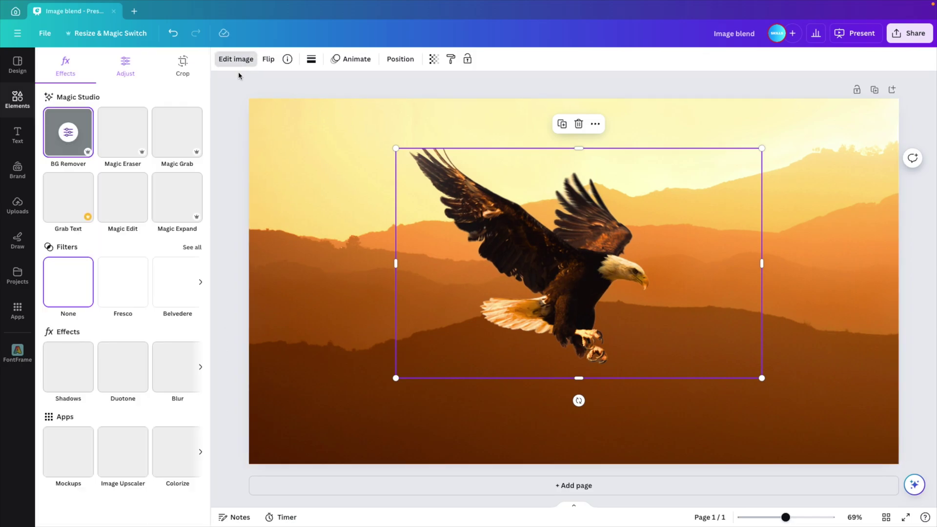
click(194, 248)
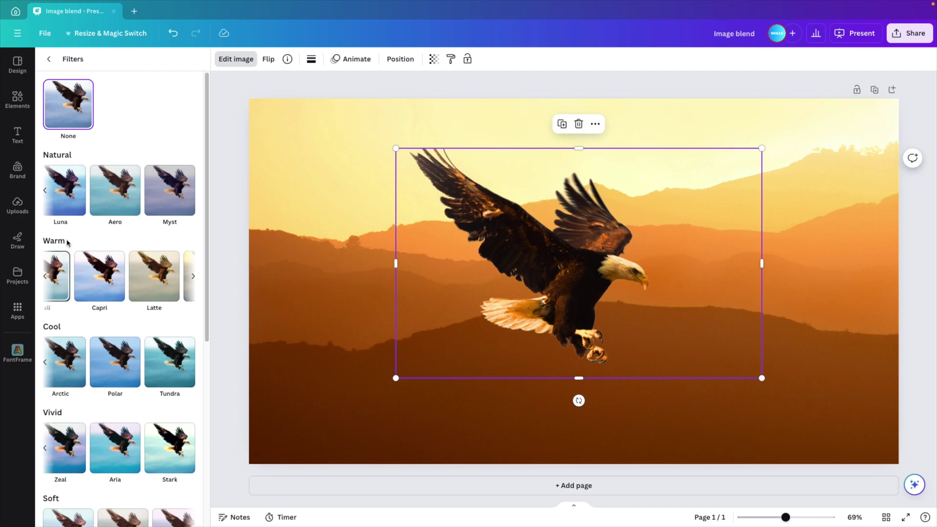
scroll(98, 273, left, 1)
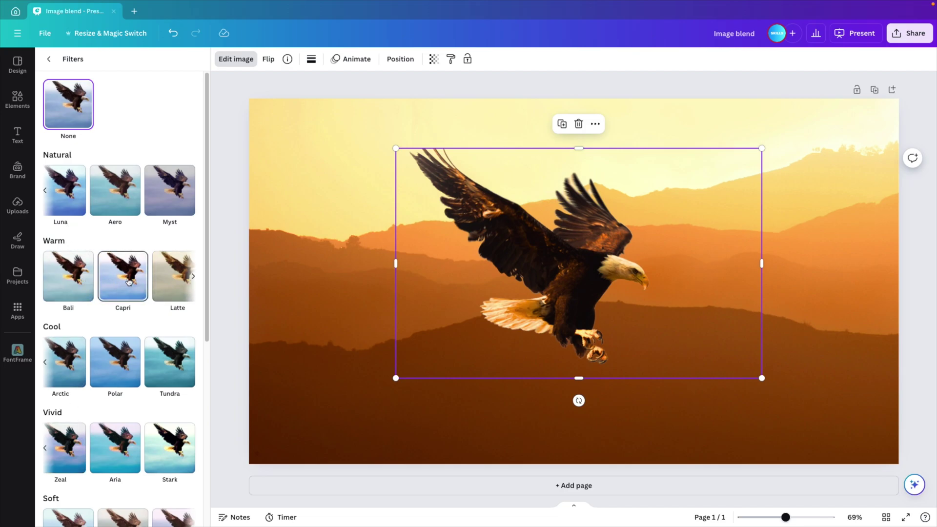
scroll(122, 278, right, 2)
click(128, 282)
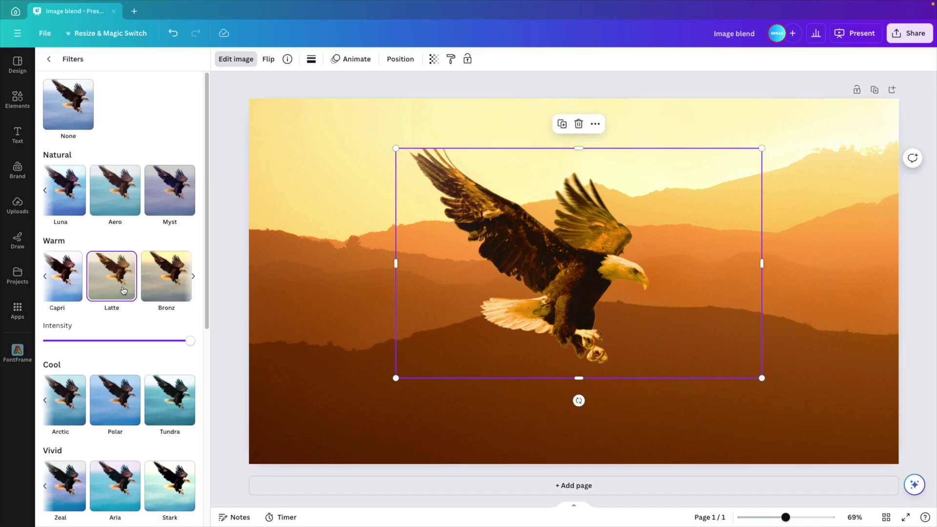
Compare the Bronz filter, keep Latte, and lower its intensity to about 30%.
scroll(104, 290, right, 2)
click(108, 293)
scroll(108, 290, left, 1)
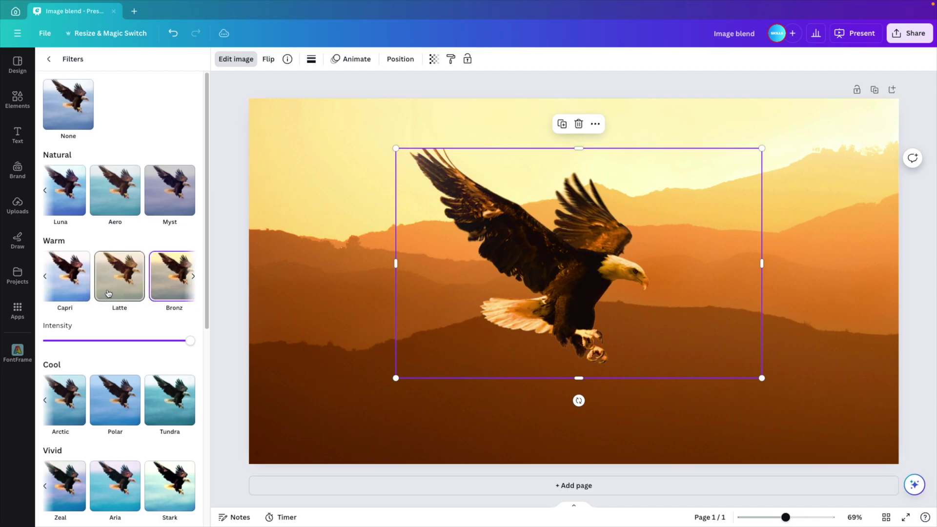
click(112, 292)
click(188, 343)
drag(187, 343, 75, 344)
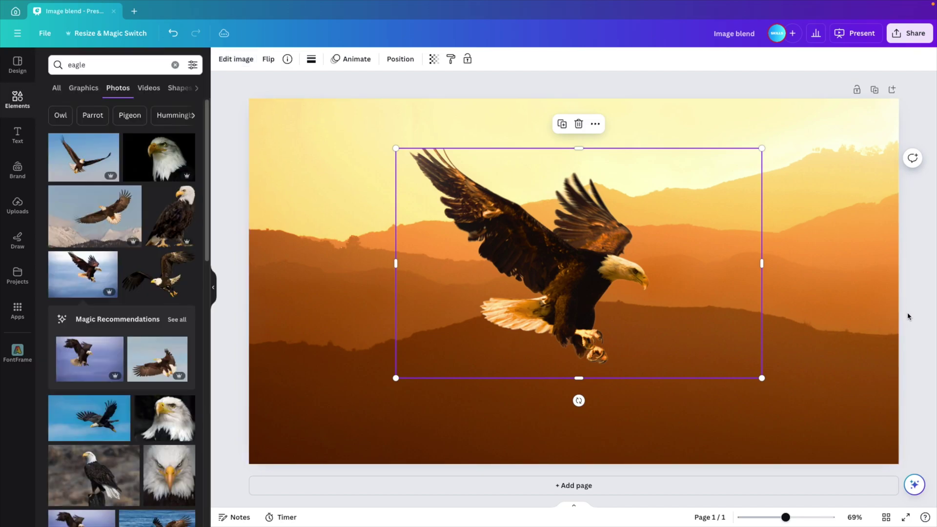
Deselect the eagle and show the finished design as a full-screen presentation.
click(909, 318)
click(907, 516)
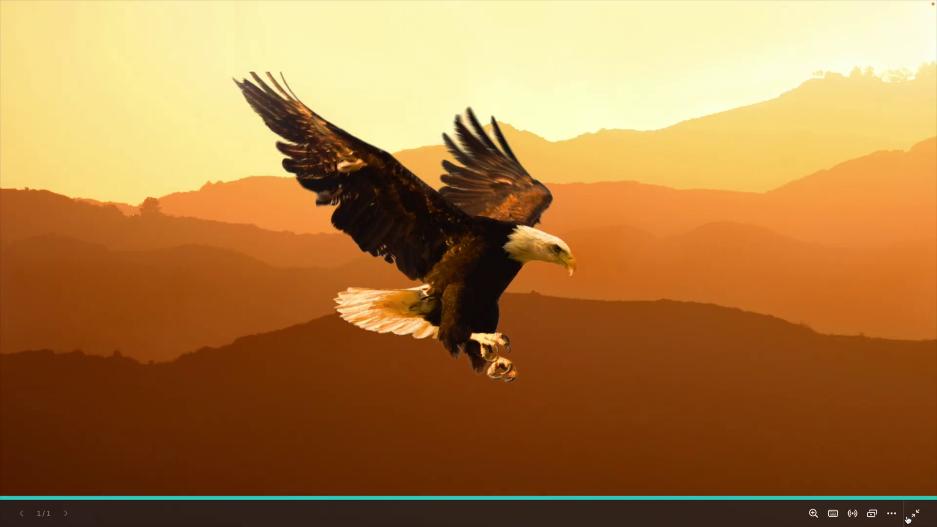